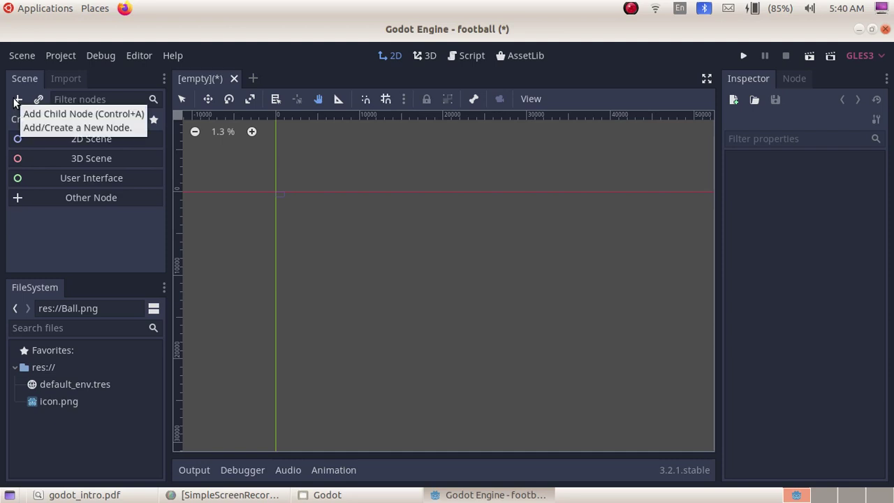
- Create a Node2D as the root node of the empty scene
click(17, 101)
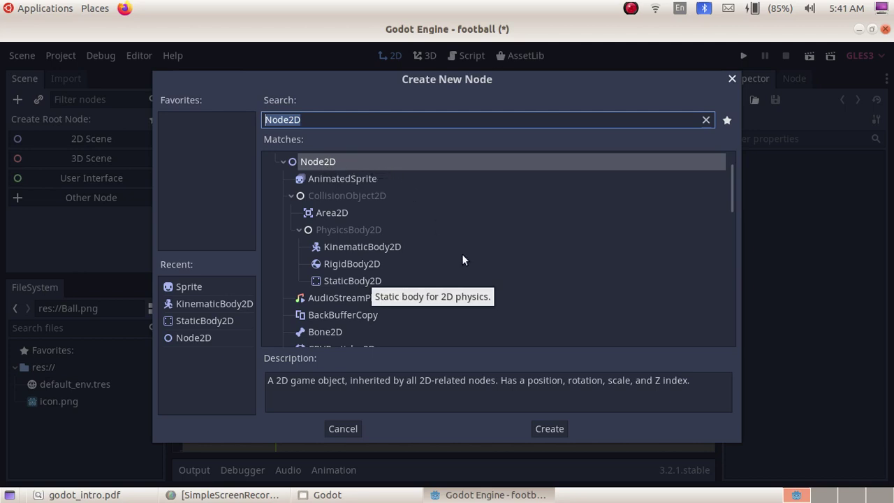
click(548, 422)
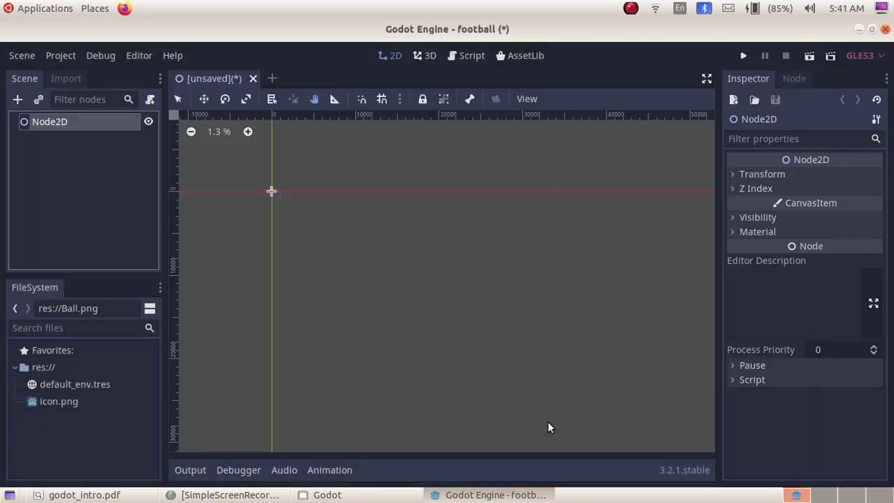
- Add a StaticBody2D (under PhysicsBody2D) as a child of Node2D and select it
click(80, 121)
click(18, 99)
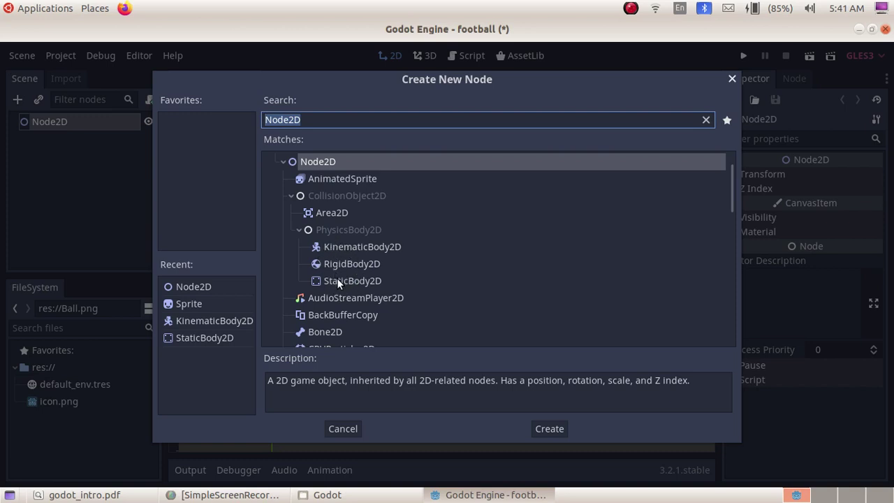
click(338, 282)
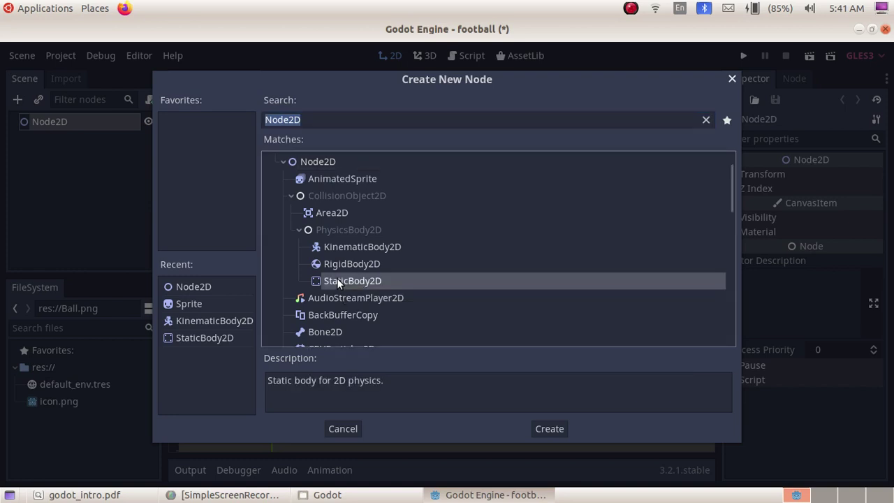
click(549, 429)
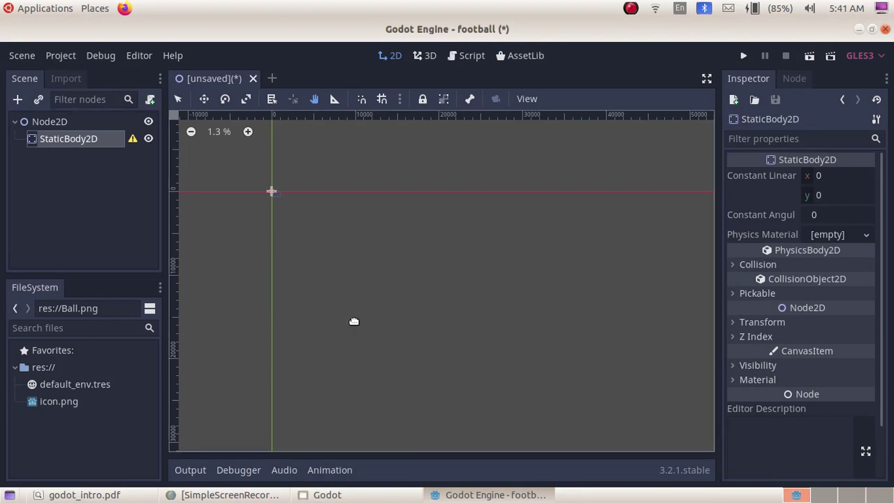
click(88, 142)
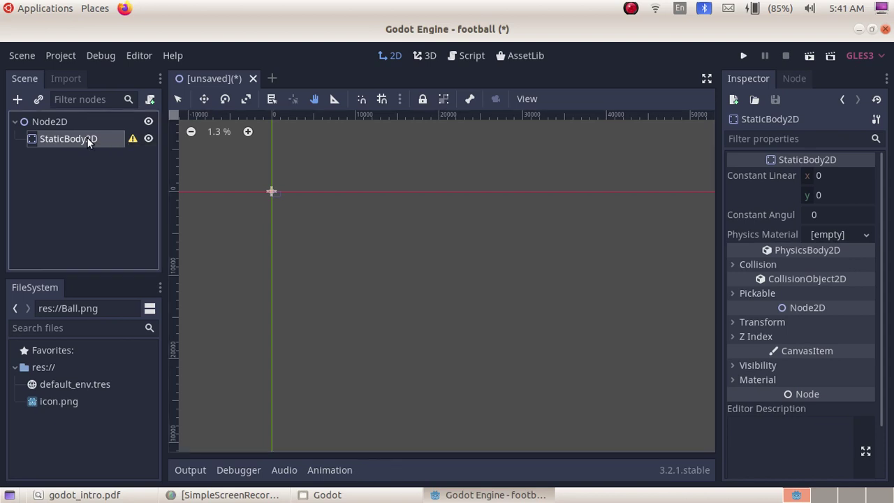
- Add a Sprite node as a child of StaticBody2D
click(19, 101)
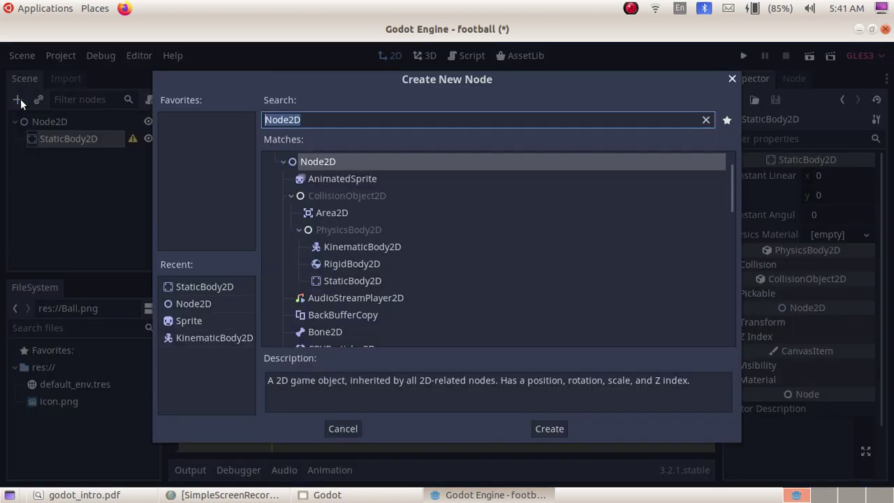
scroll(447, 295, down, 5)
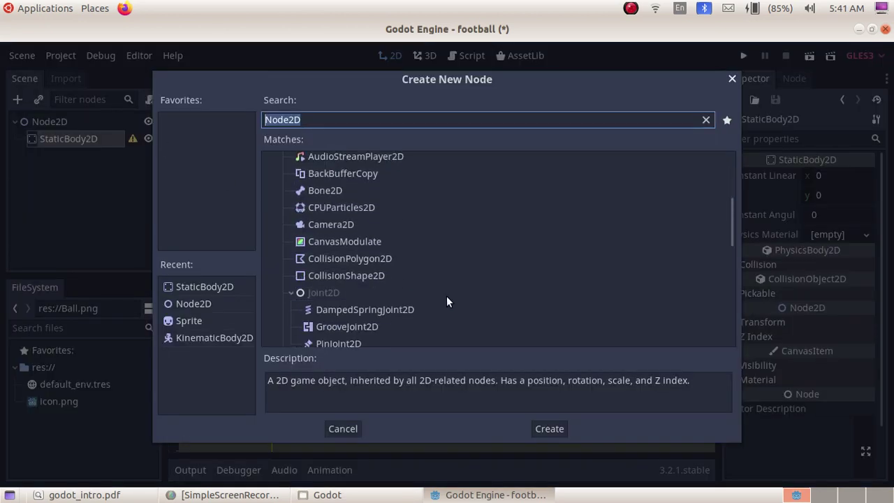
scroll(447, 296, down, 2)
scroll(447, 296, down, 3)
scroll(446, 296, down, 4)
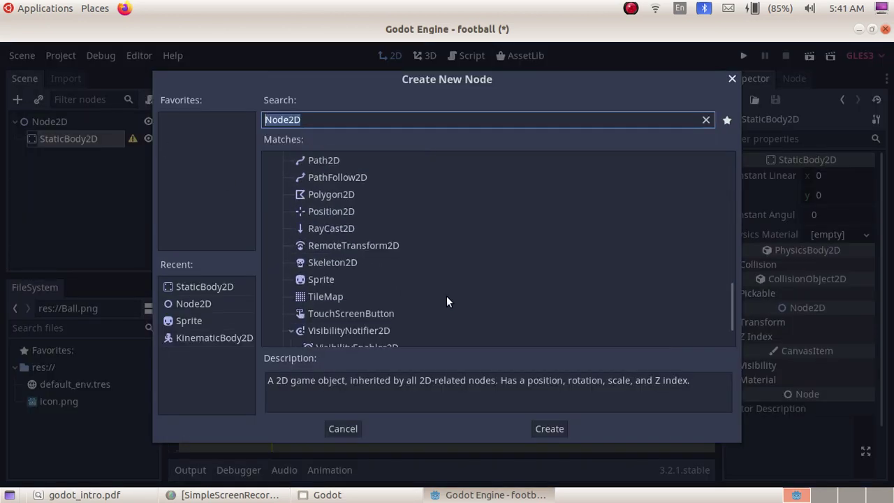
scroll(446, 295, down, 1)
click(326, 256)
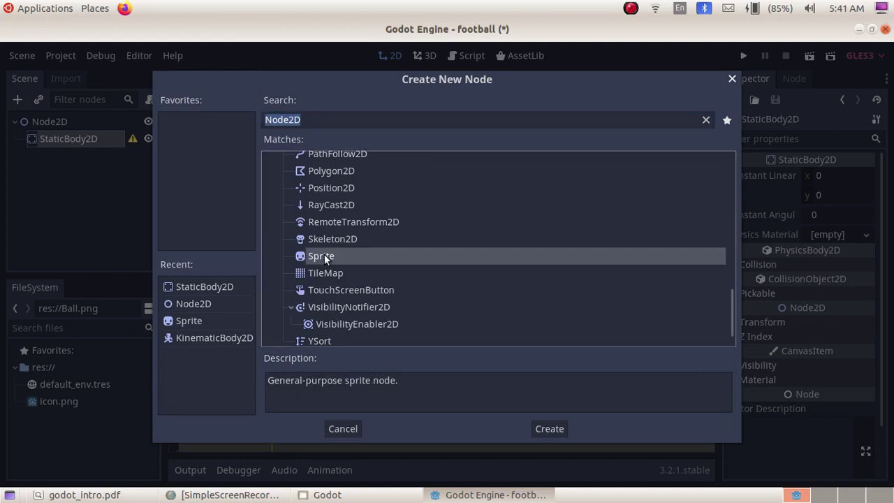
click(539, 430)
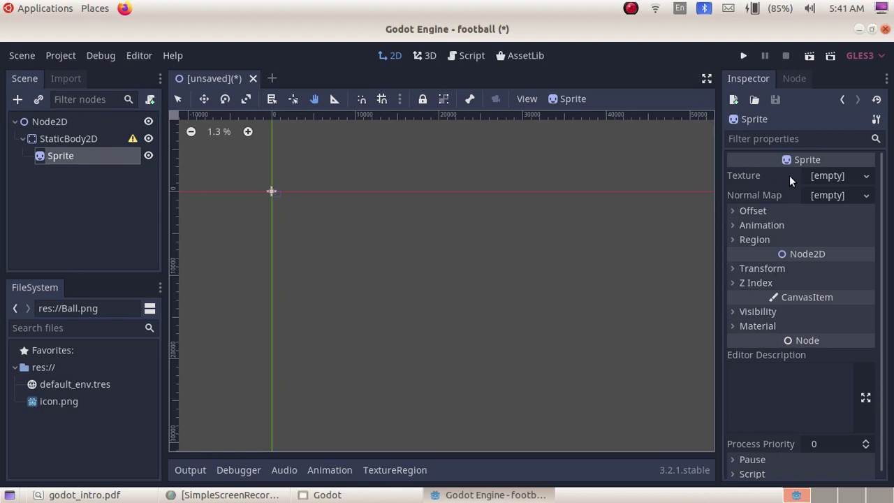
- Start loading the Sprite's Texture from a file, selecting icon.png, then go to the file manager
click(867, 176)
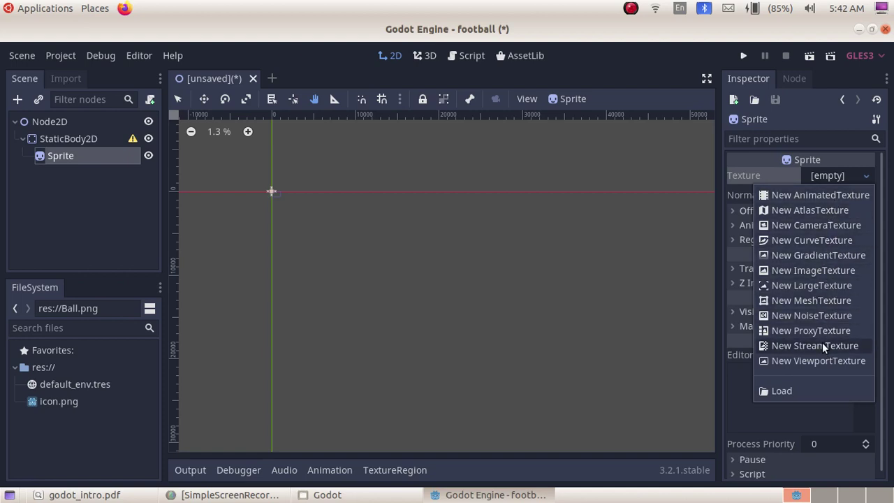
click(801, 395)
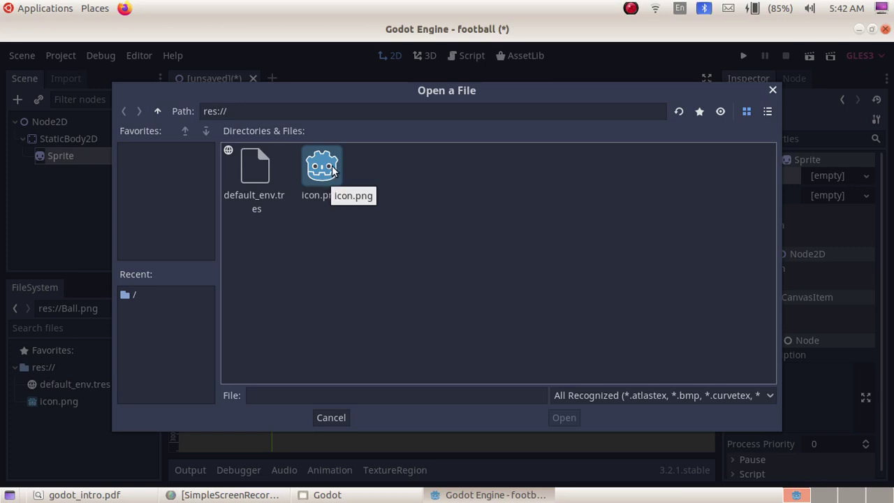
click(332, 169)
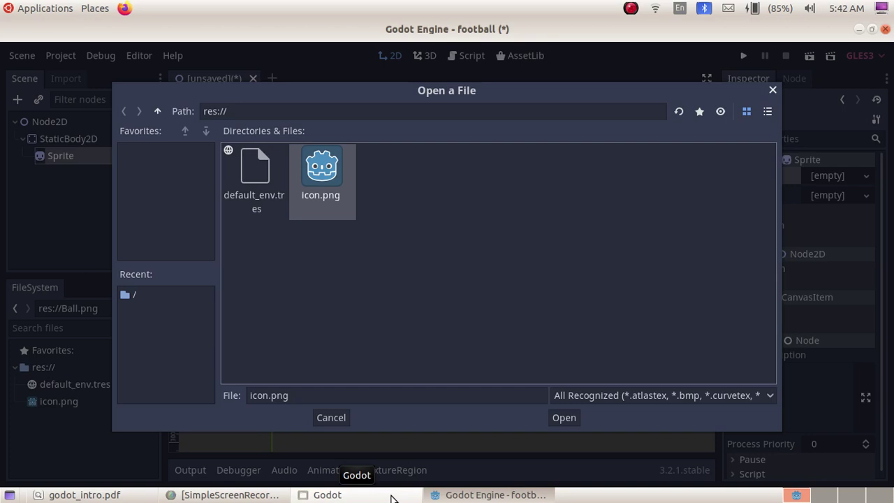
click(392, 496)
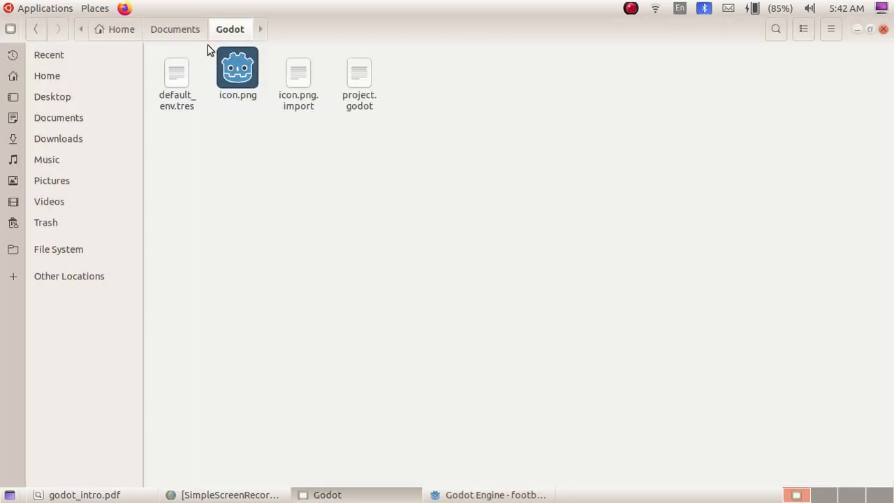
- Copy Bristol_County_Ground.jpg from the Documents/godot_images folder
click(195, 31)
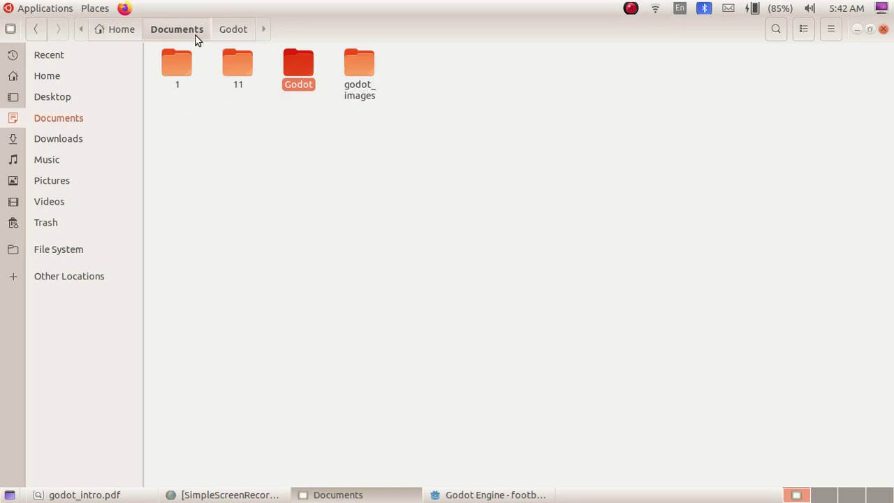
double_click(297, 66)
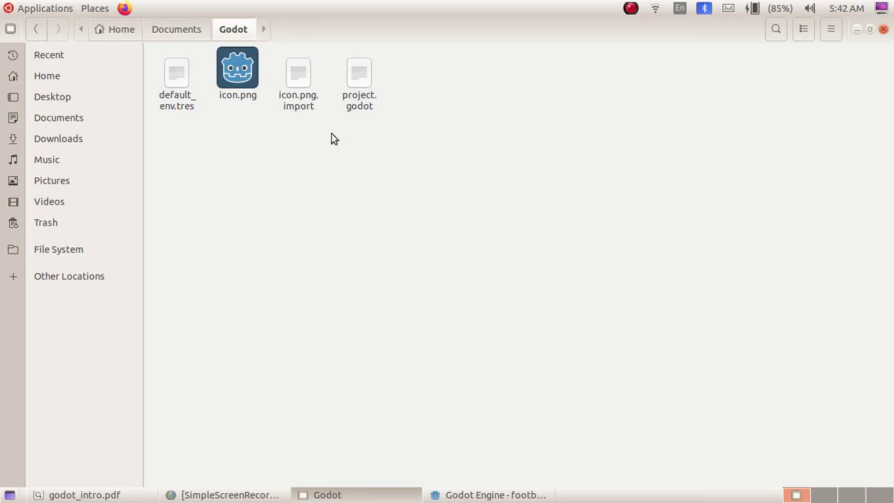
click(199, 37)
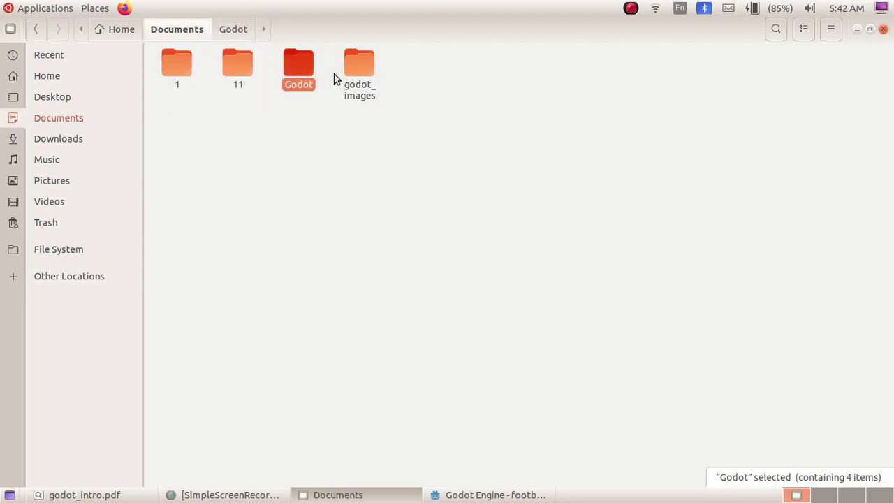
double_click(357, 70)
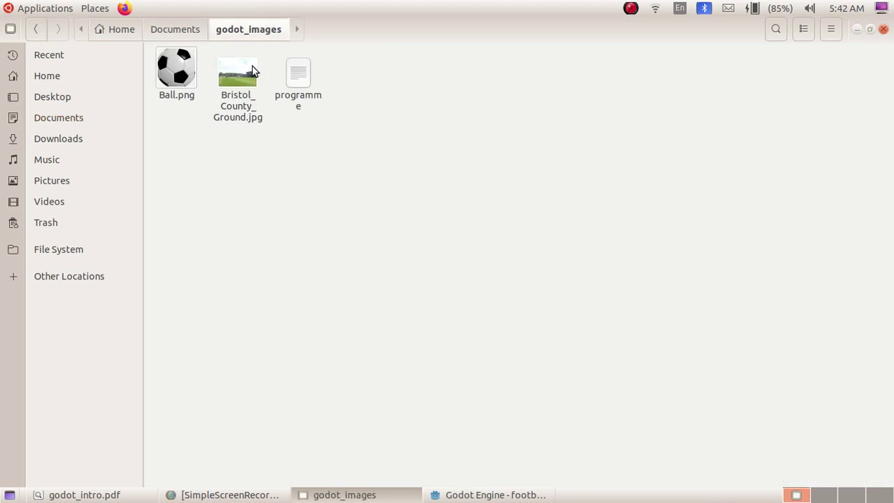
click(252, 66)
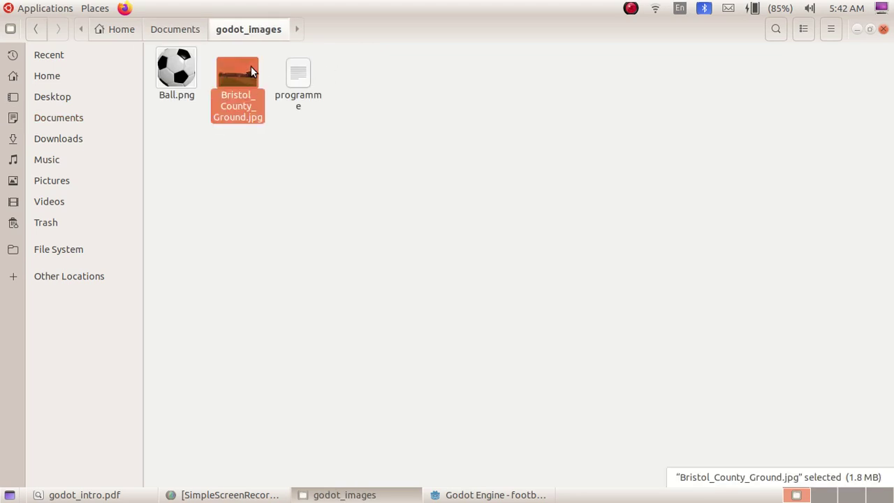
right_click(251, 66)
click(282, 116)
- Paste the ground photo into the Documents/Godot project folder and return to Godot Engine
click(199, 38)
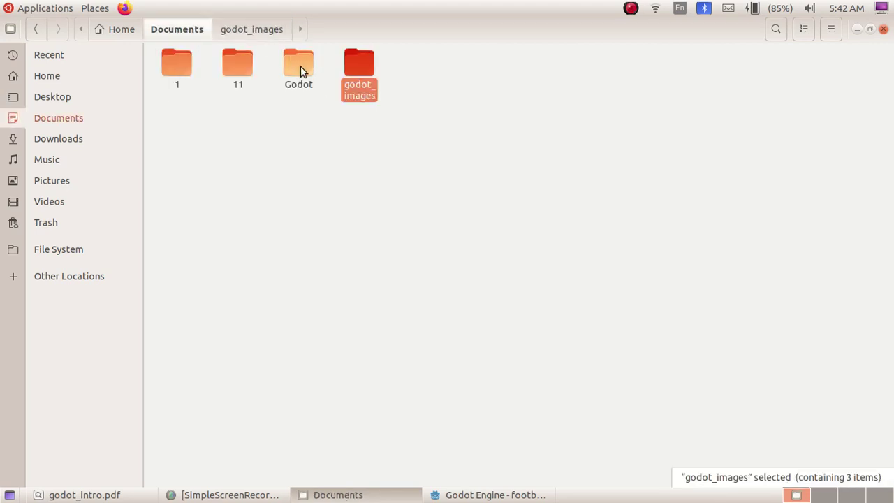
double_click(301, 70)
right_click(317, 174)
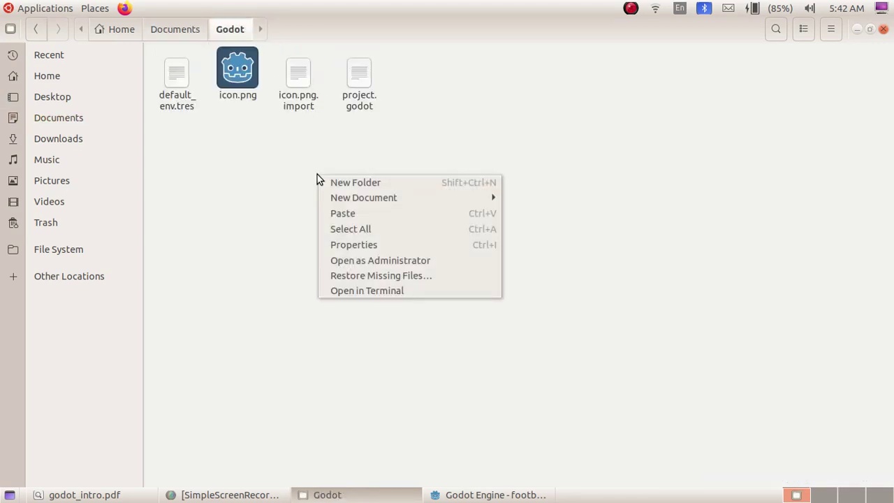
click(346, 212)
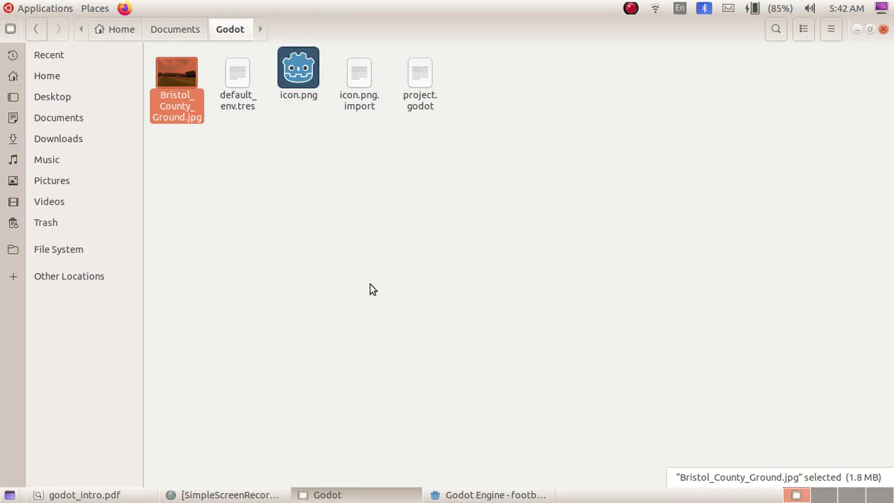
click(482, 495)
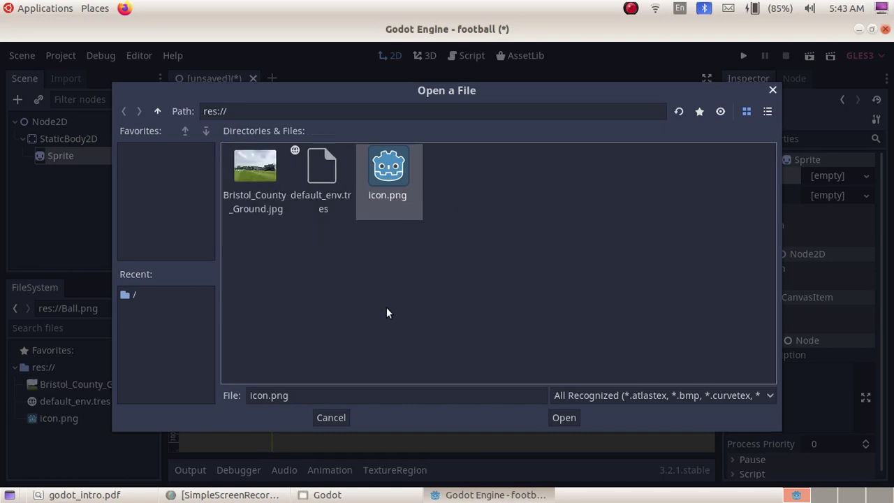
- Apply icon.png as the Sprite's texture, then clear the texture again
click(552, 419)
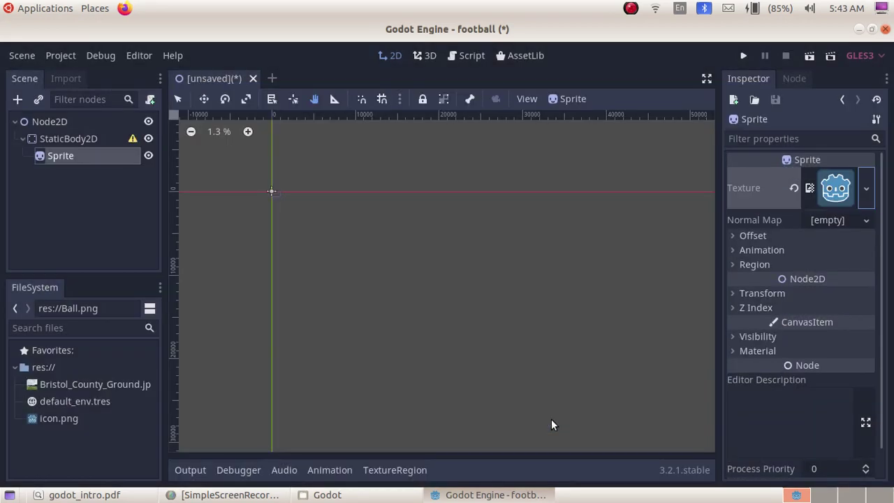
click(869, 193)
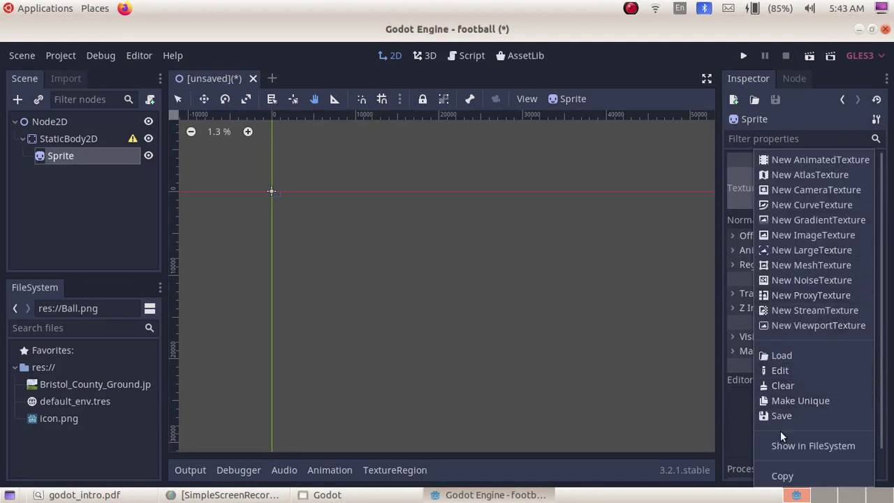
click(648, 338)
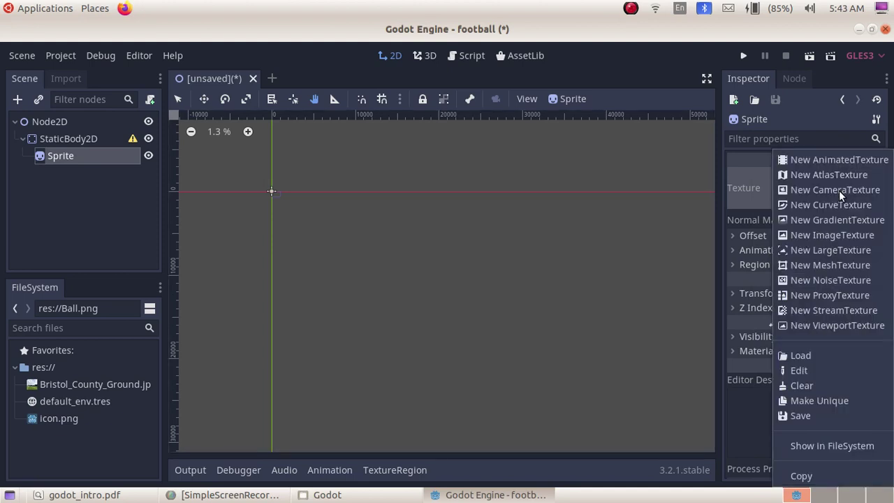
click(809, 379)
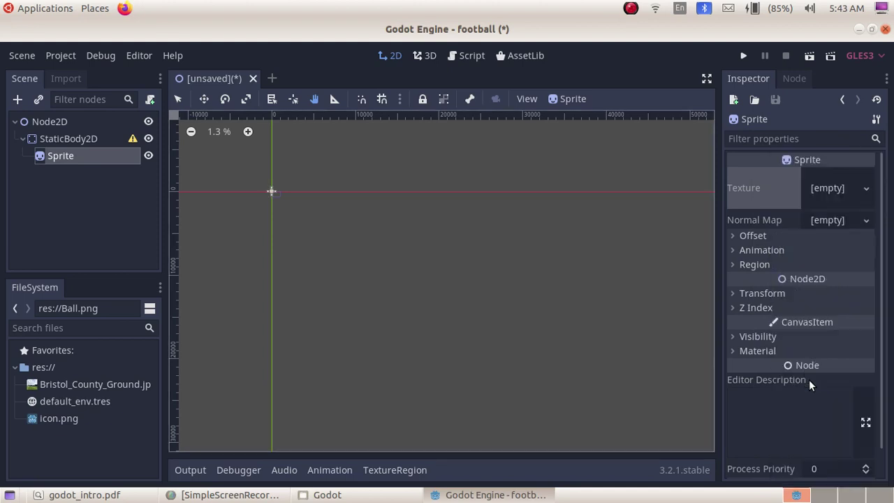
- Load Bristol_County_Ground.jpg as the Sprite's texture
click(869, 197)
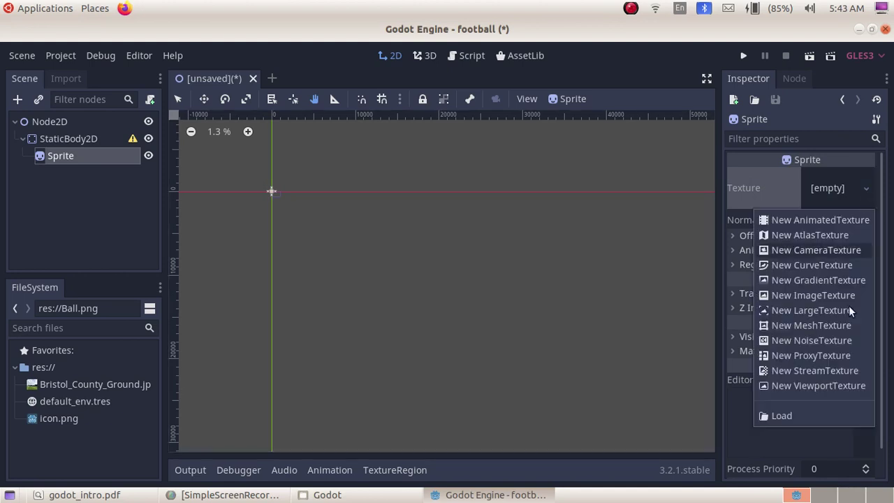
click(783, 416)
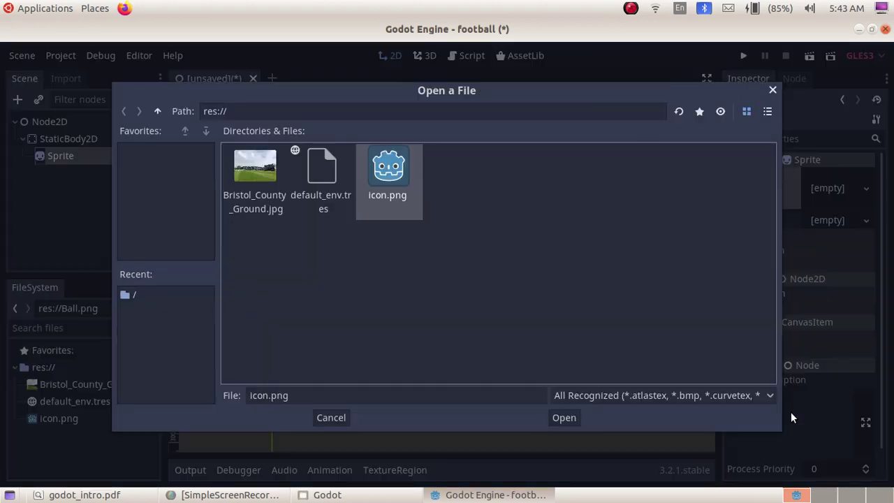
click(253, 196)
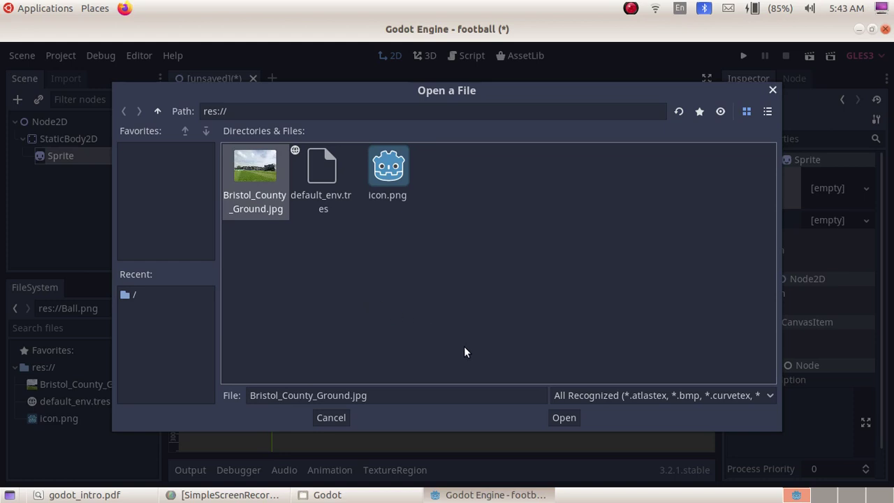
click(563, 417)
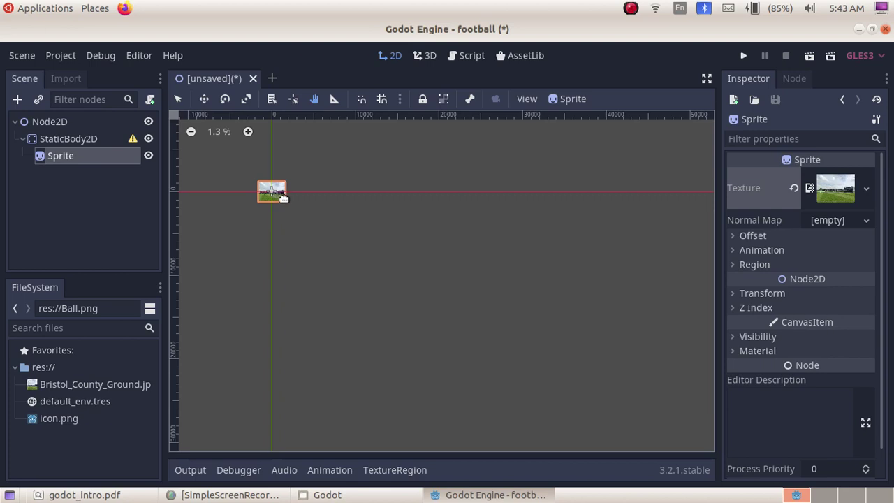
- Move the ground photo's top-left corner to the origin and scale it up to fill the view
drag(282, 195, 297, 208)
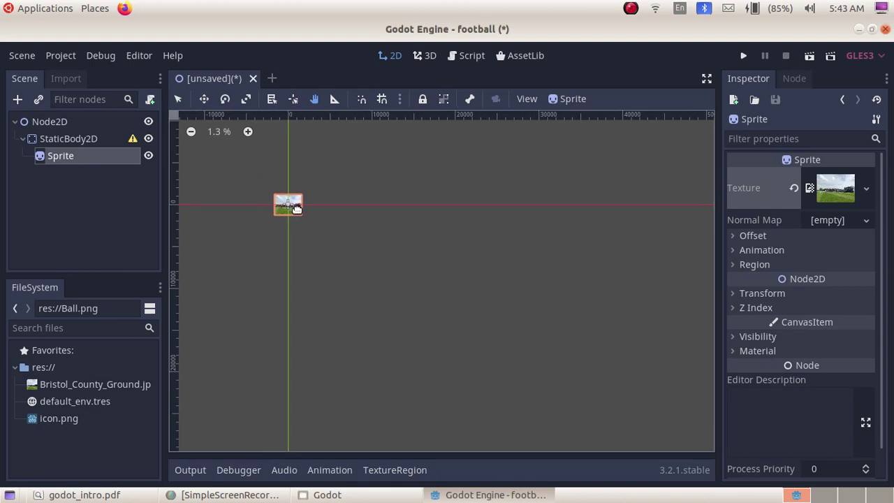
click(178, 98)
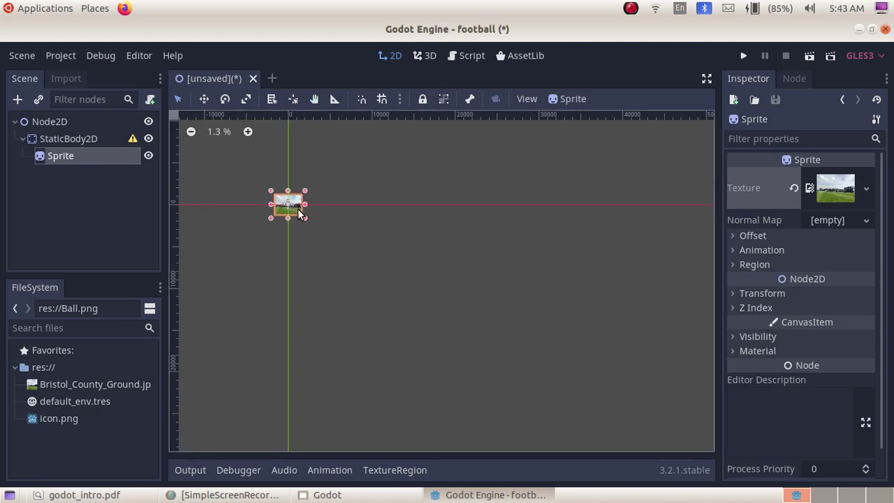
mouse_move(295, 208)
mouse_down()
mouse_move(321, 232)
mouse_move(317, 224)
mouse_up()
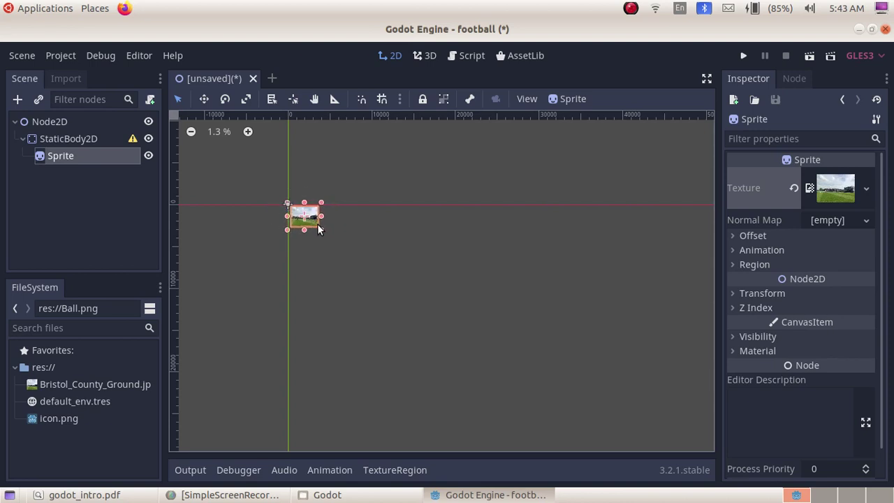
mouse_move(320, 227)
mouse_down()
mouse_move(661, 434)
mouse_move(712, 450)
mouse_up()
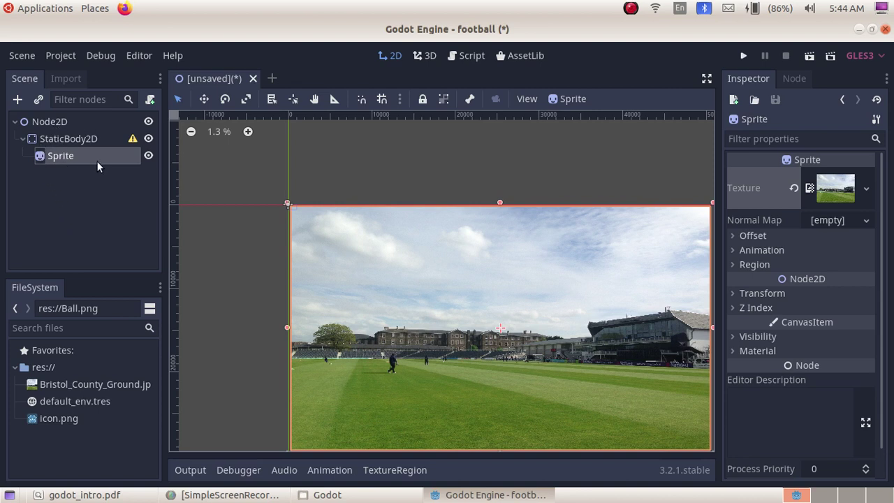
- Add a KinematicBody2D as a second child of the root Node2D, beside StaticBody2D
click(47, 121)
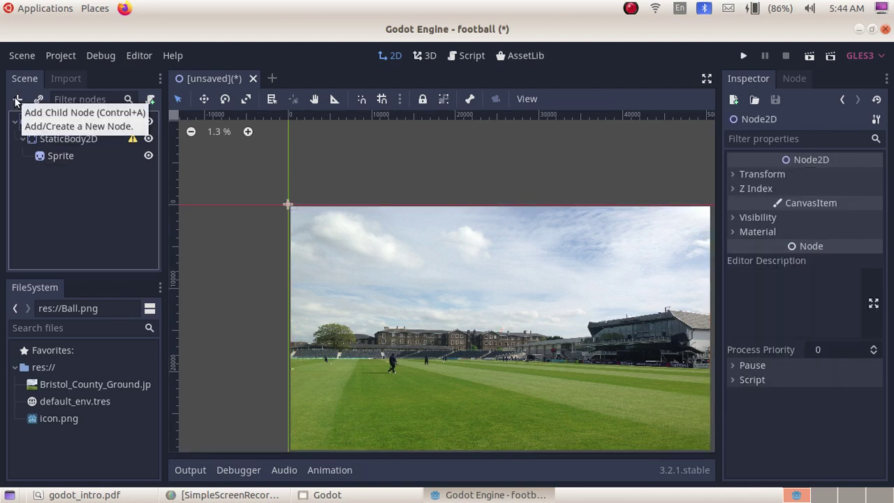
click(18, 100)
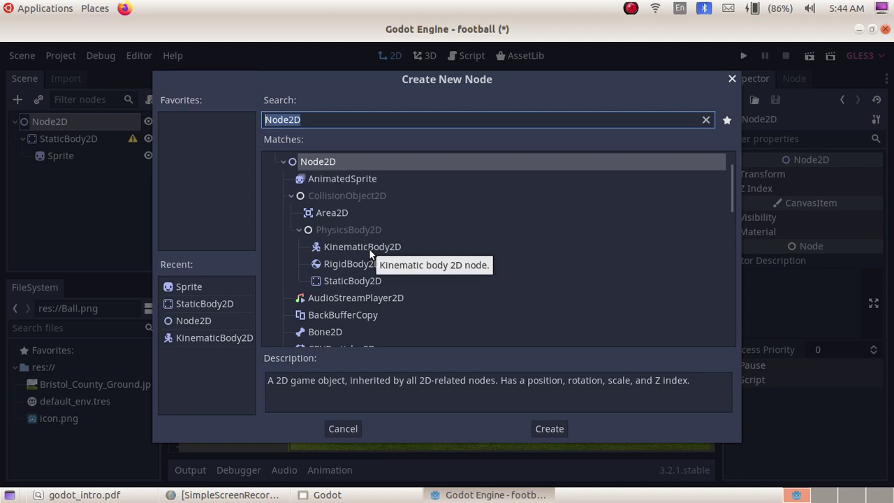
click(369, 249)
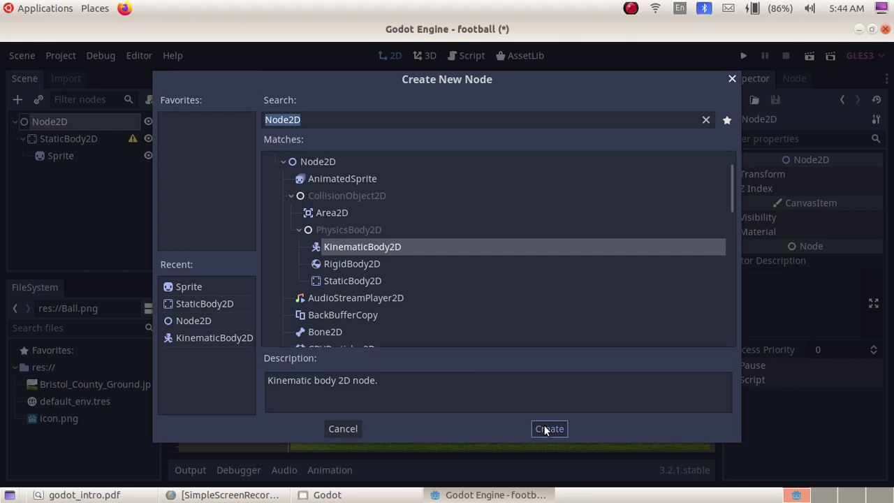
click(547, 429)
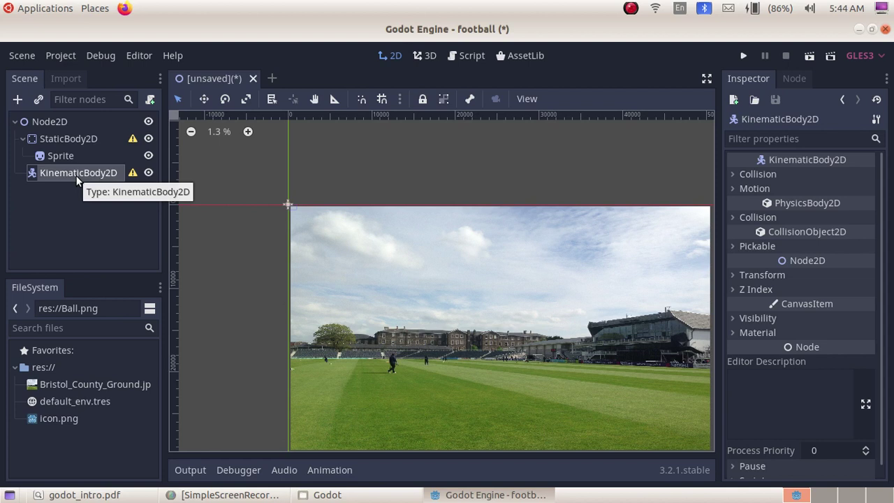
- Add a Sprite node as a child of KinematicBody2D
click(18, 100)
scroll(399, 260, down, 1)
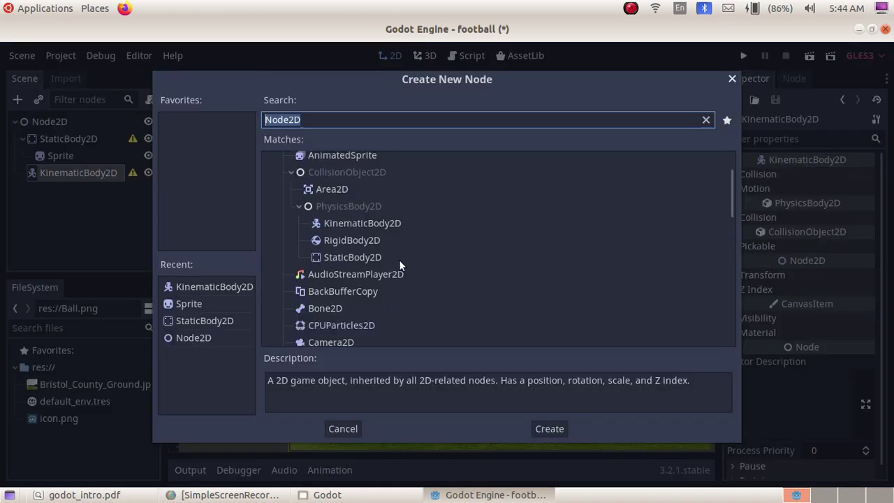
scroll(399, 260, down, 5)
scroll(399, 259, down, 1)
scroll(399, 260, down, 4)
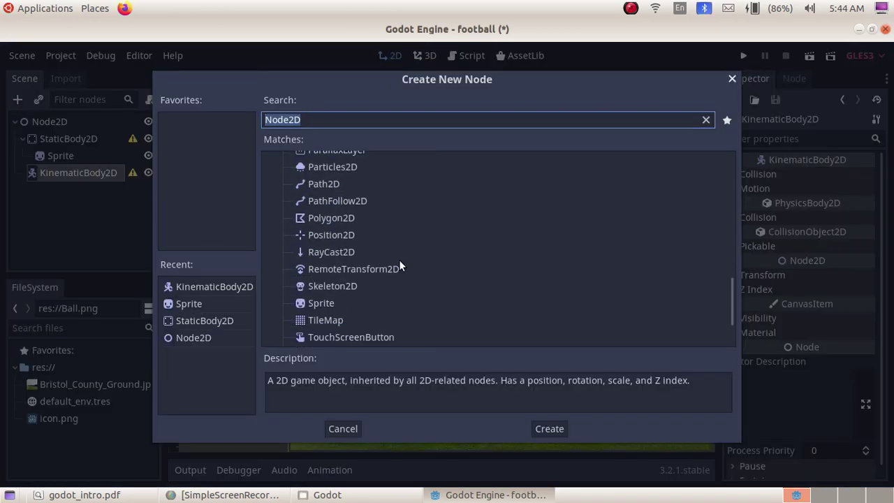
click(339, 305)
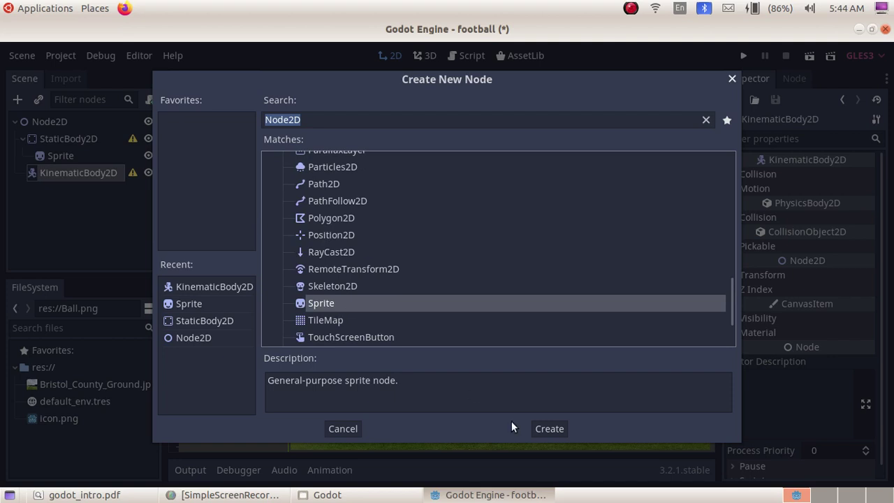
click(558, 430)
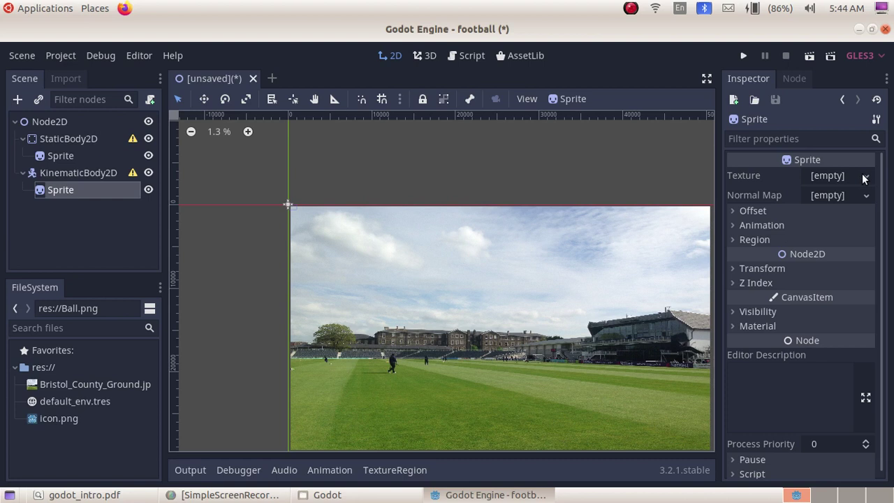
- Start loading the new Sprite's Texture from a file and switch to the file manager
click(865, 177)
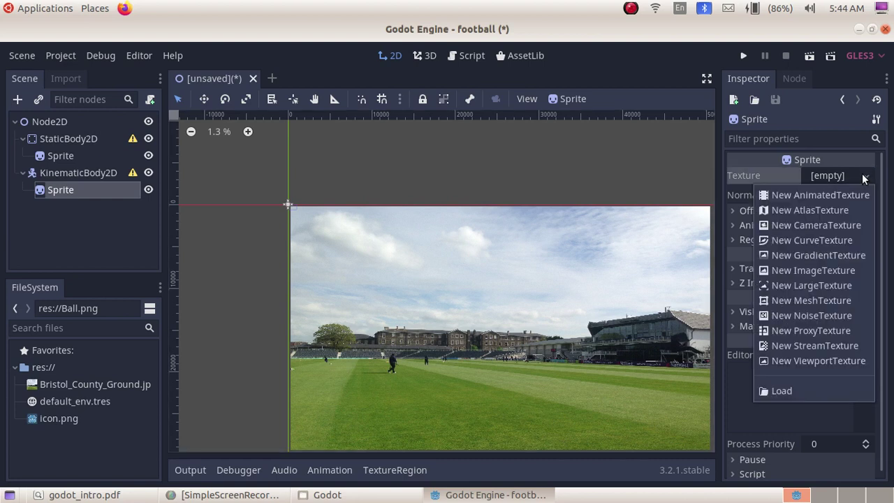
click(794, 391)
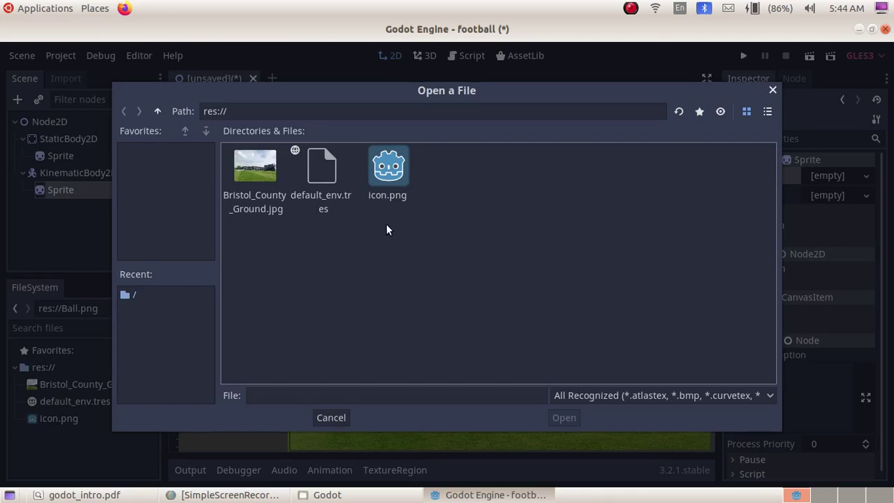
click(330, 495)
- Copy Ball.png from the Documents/godot_images folder
click(176, 31)
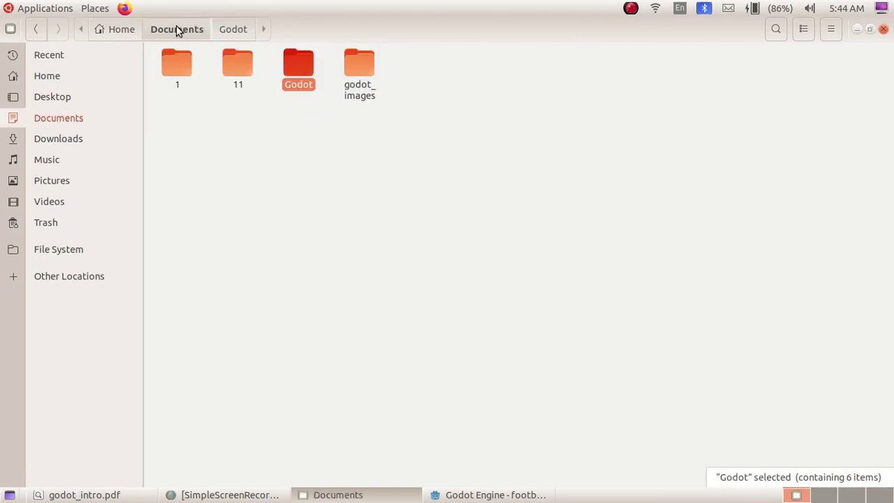
double_click(356, 68)
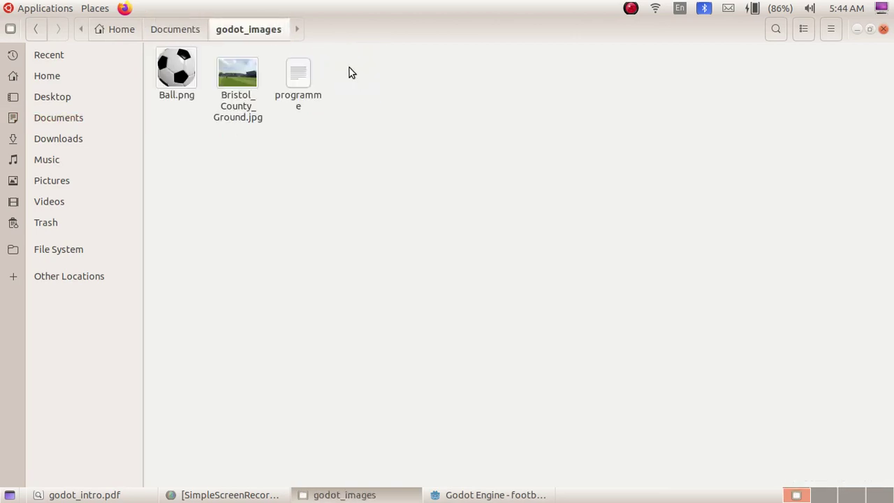
click(179, 83)
right_click(179, 82)
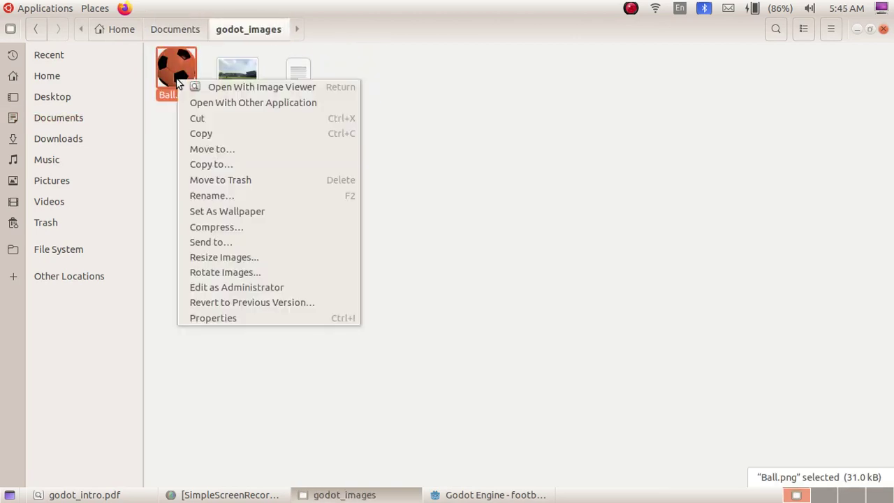
click(205, 129)
- Paste Ball.png into the Documents/Godot project folder and return to Godot Engine
click(183, 30)
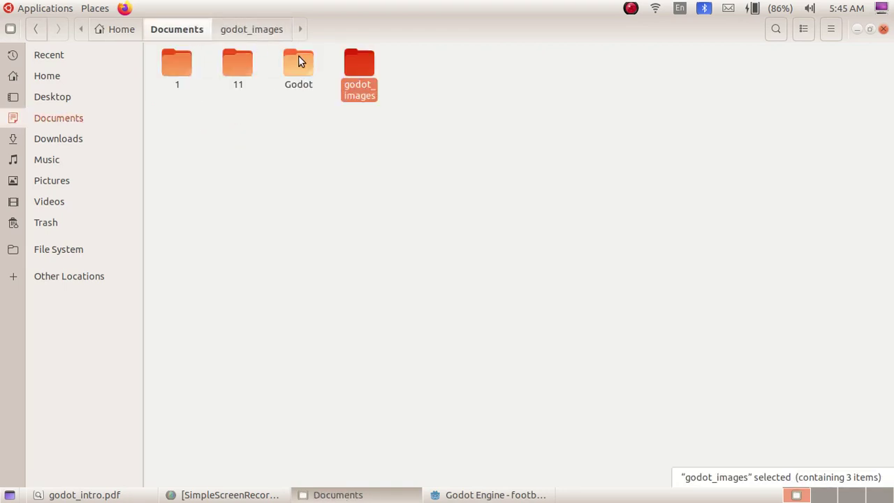
double_click(304, 60)
right_click(315, 196)
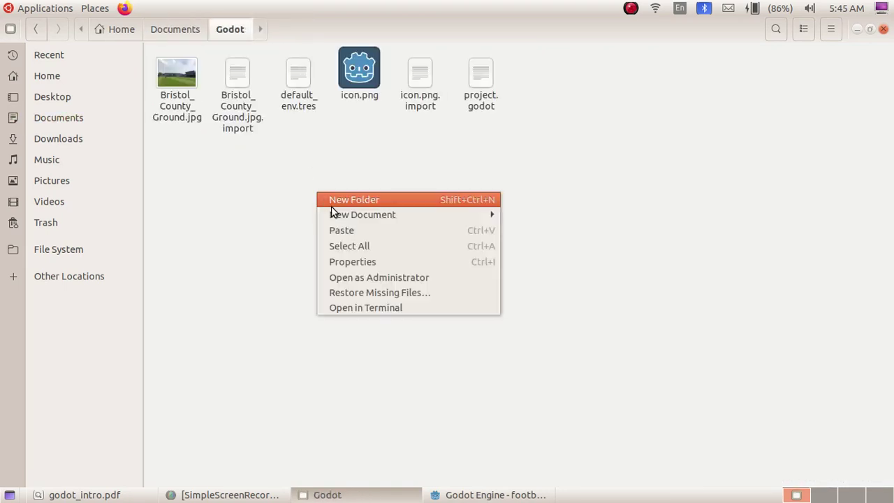
click(343, 230)
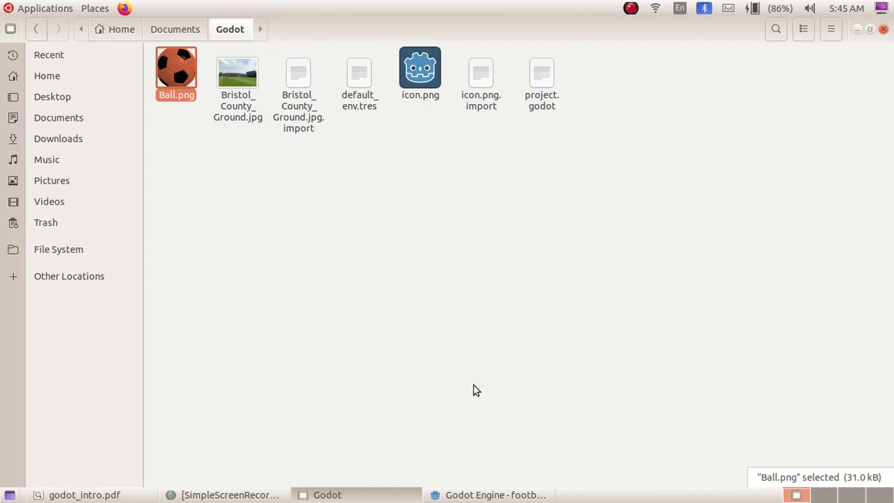
click(492, 497)
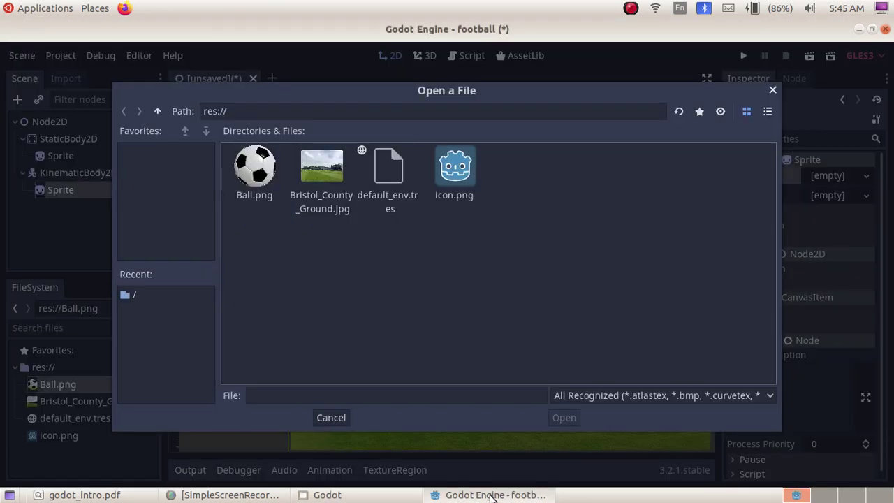
- Load Ball.png as the texture of the KinematicBody2D's Sprite
click(251, 180)
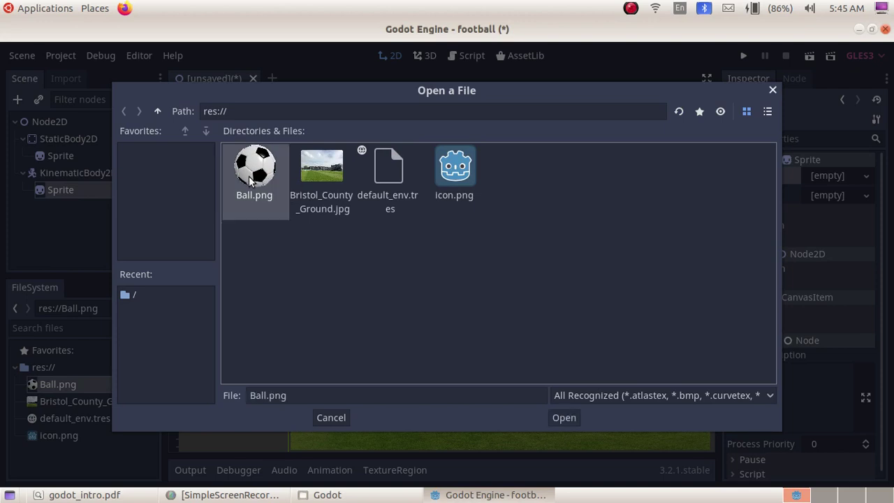
click(565, 417)
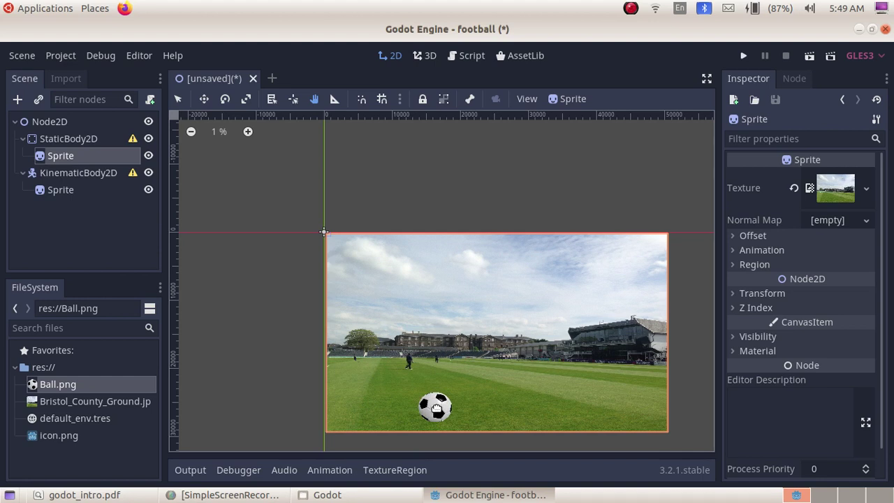
- Rename the Sprite under KinematicBody2D to Football
click(65, 191)
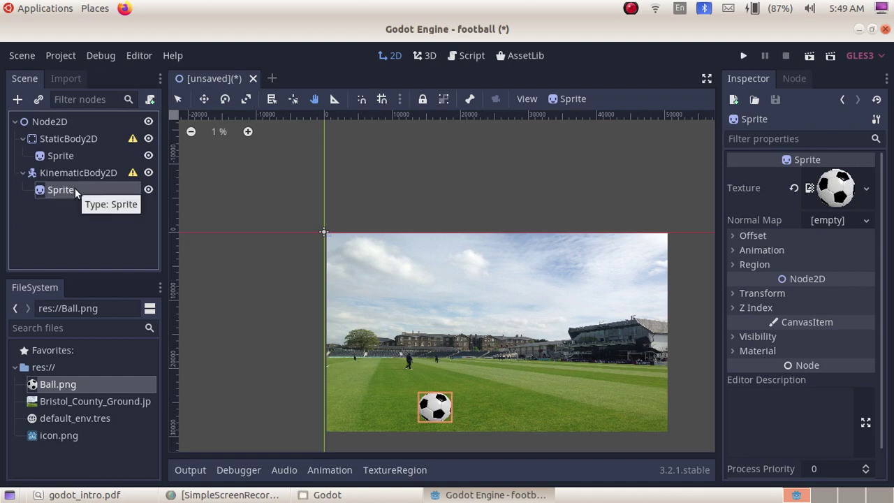
right_click(76, 192)
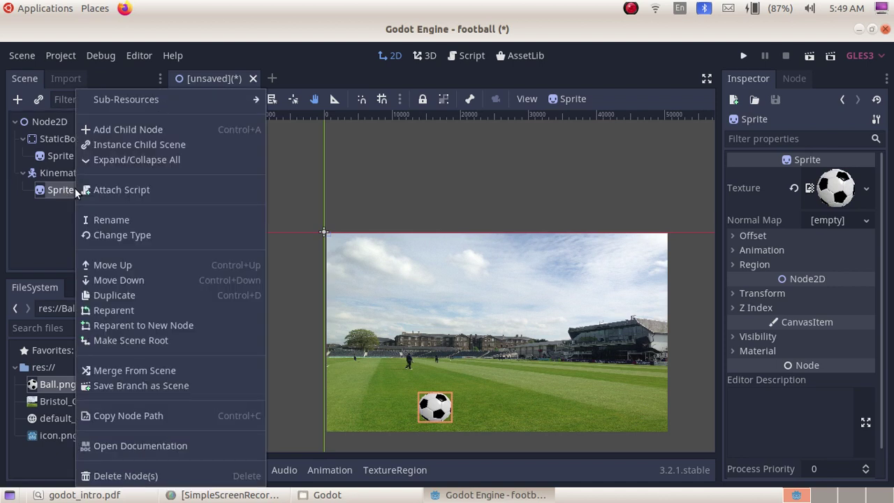
click(65, 194)
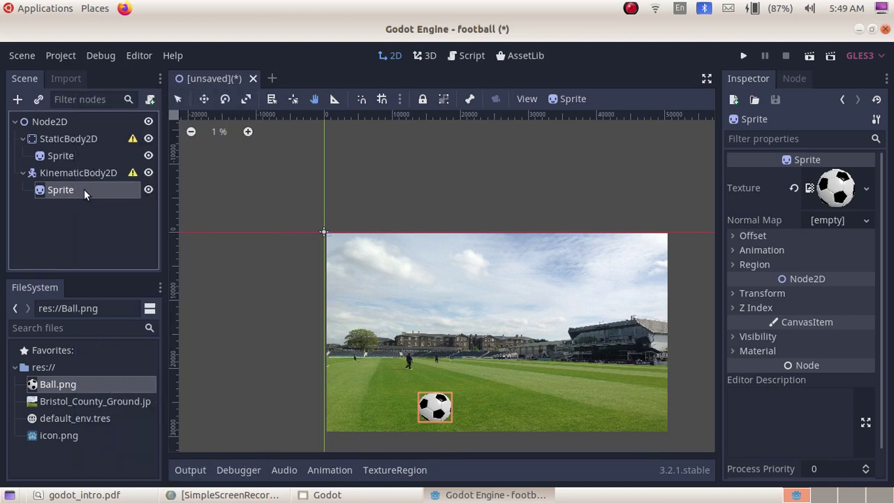
click(84, 189)
key(BackSpace)
key(BackSpace)
key(BackSpace)
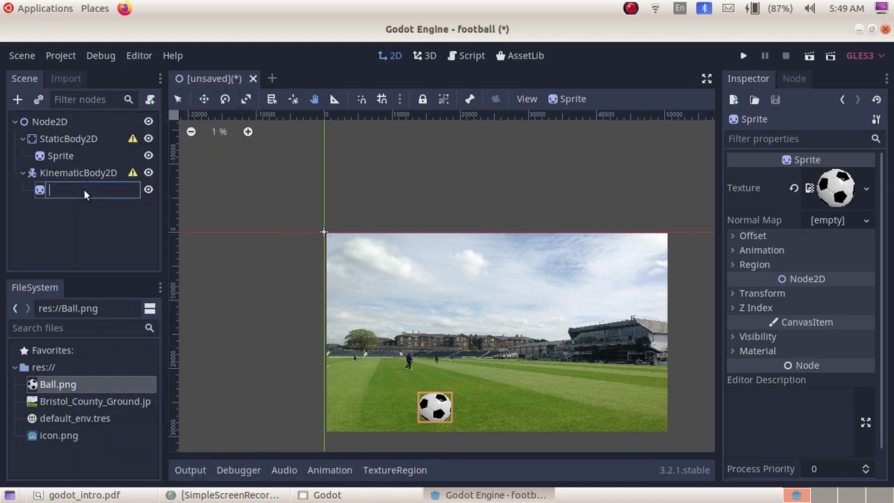
text(Football)
- Rename the Sprite under StaticBody2D to Ground
click(82, 154)
click(81, 154)
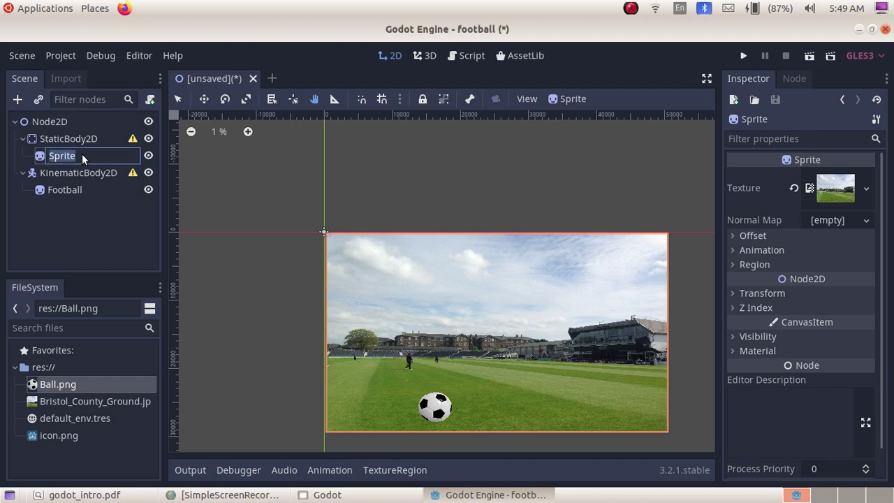
text(Ground)
click(109, 220)
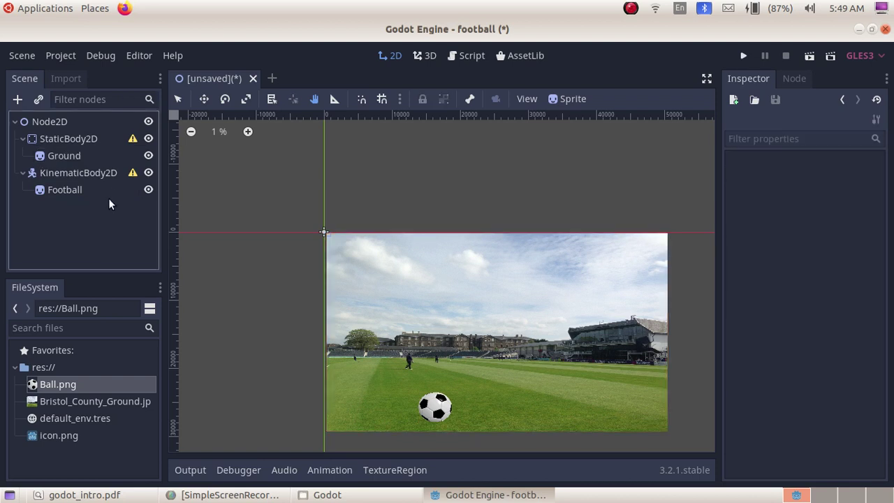
- Set KinematicBody2D so its Football child sprite can't be selected separately
click(99, 176)
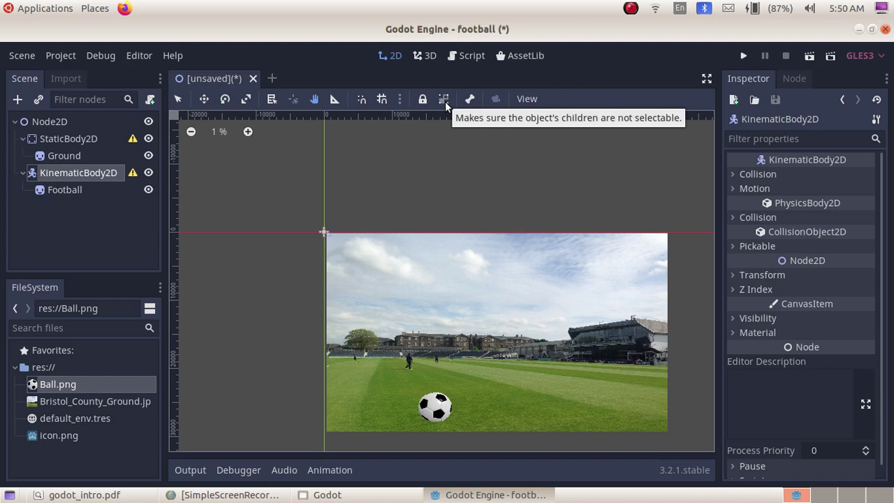
click(444, 100)
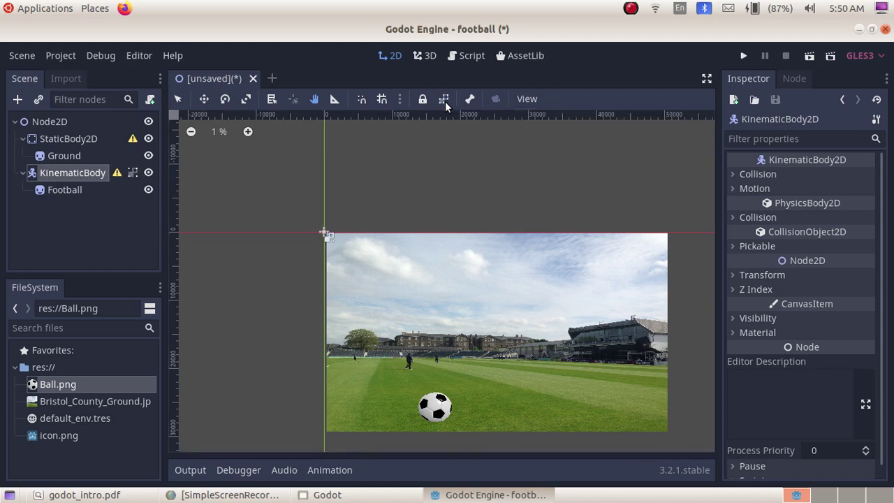